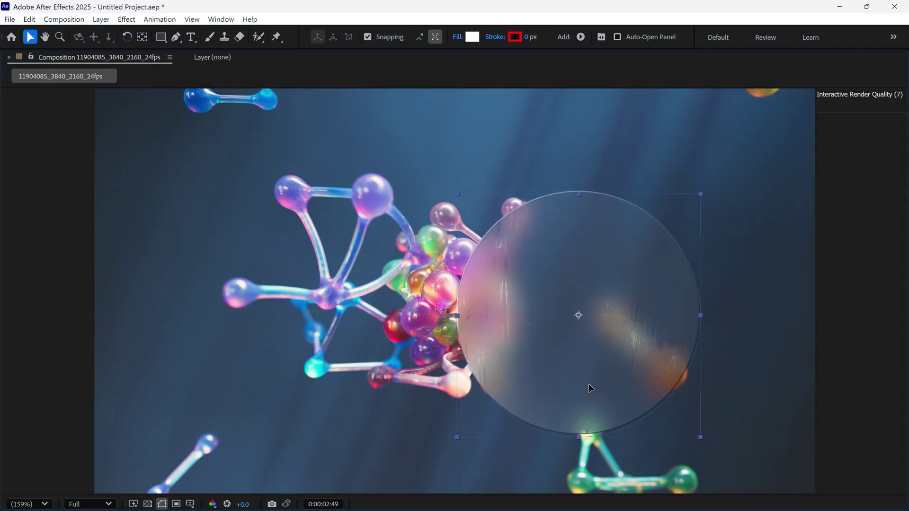
Step: Move the finished frosted circle toward the left of the frame while previewing
drag(590, 387, 397, 361)
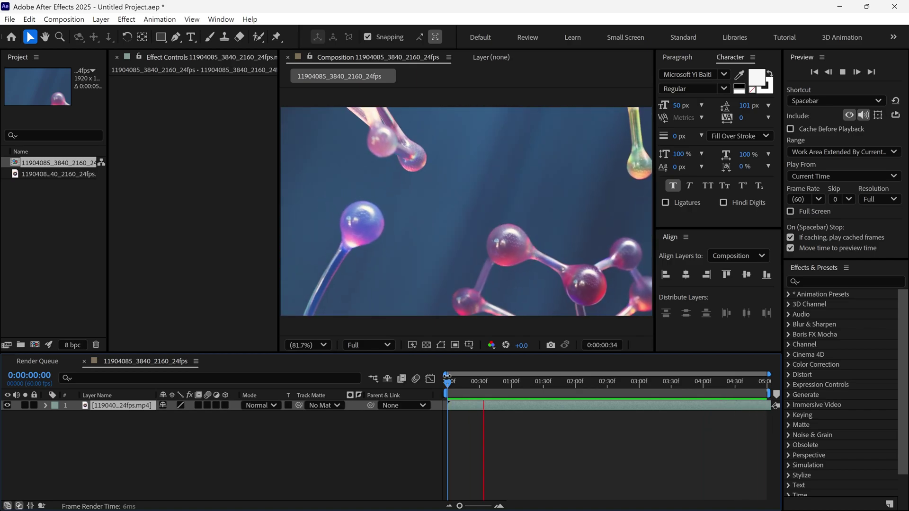
Step: Stop playback, scrub to a frame, and lock the molecule footage layer
click(525, 383)
drag(531, 388, 501, 392)
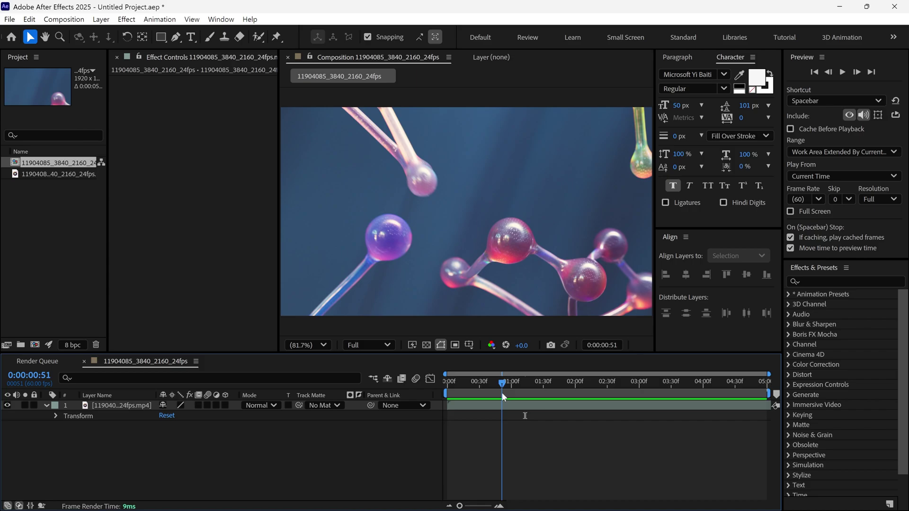
click(112, 406)
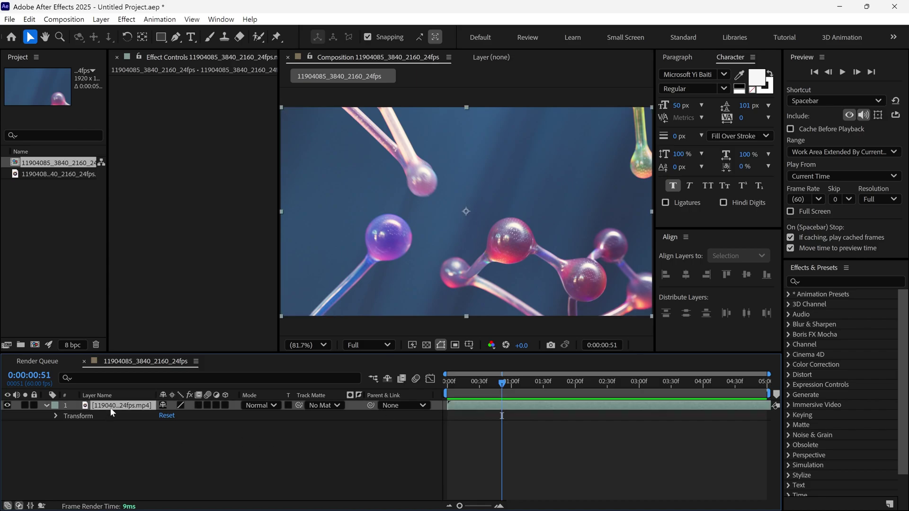
click(33, 406)
Step: Draw a white square with the Rectangle tool and centre it horizontally and vertically
click(160, 37)
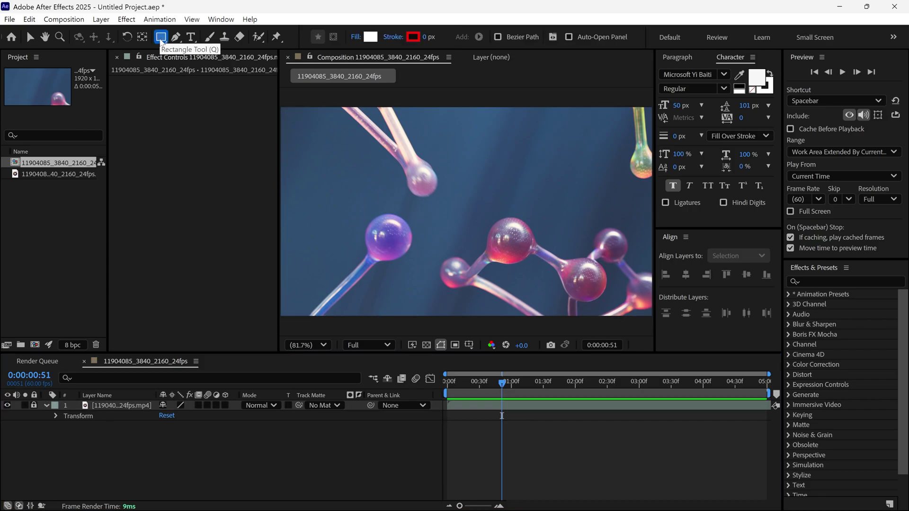
mouse_move(423, 183)
mouse_down()
mouse_move(531, 294)
mouse_move(542, 265)
mouse_move(548, 309)
mouse_up()
key(v)
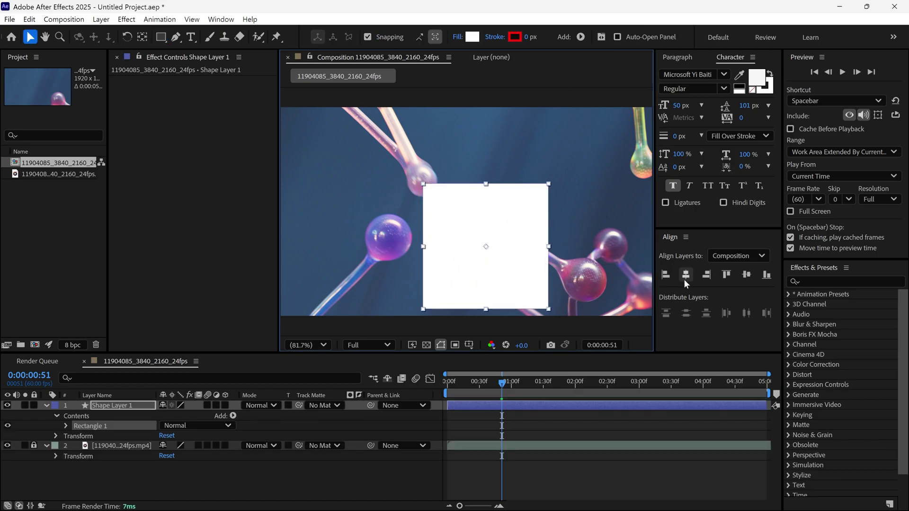
click(685, 276)
click(744, 276)
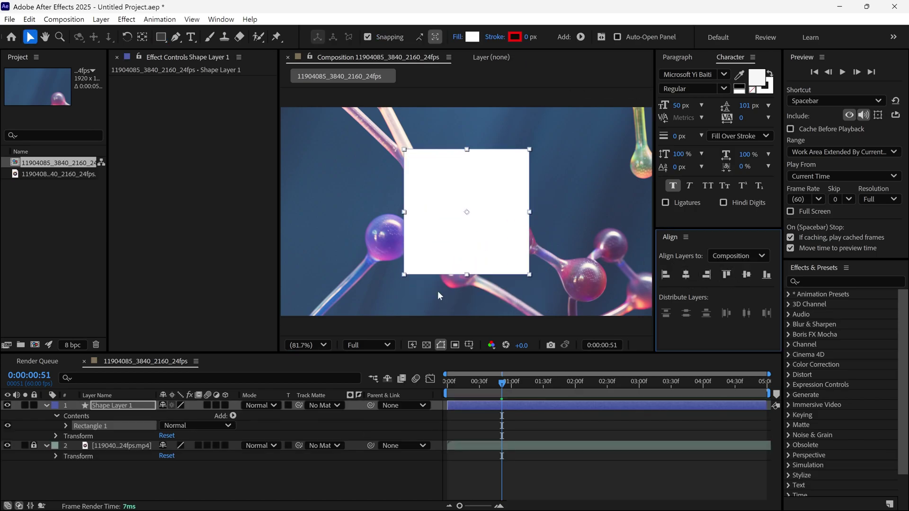
click(130, 406)
Step: Name the shape layer Main and round the square's corners to Roundness 75
text(Main)
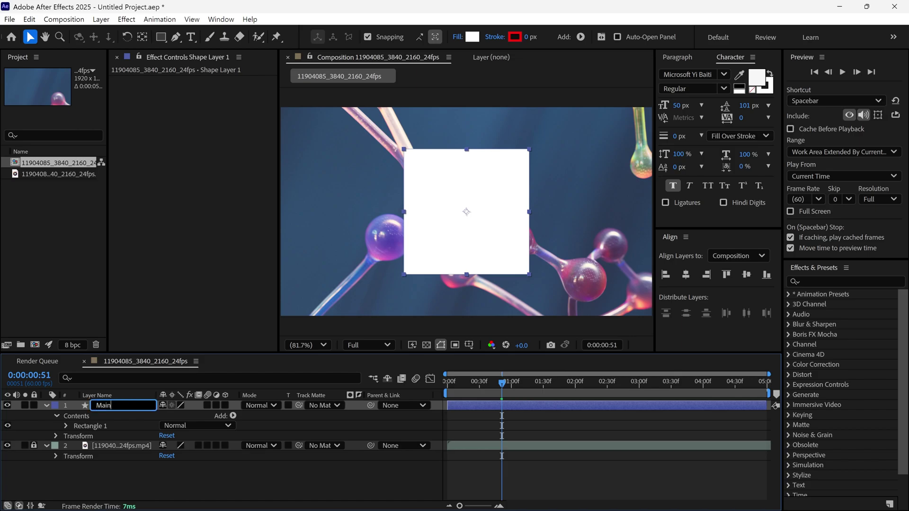
key(Return)
click(130, 378)
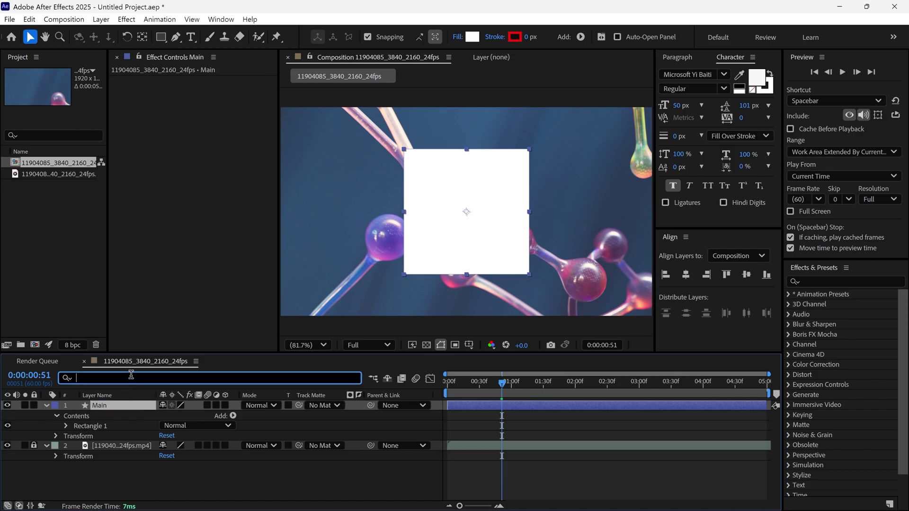
text(round)
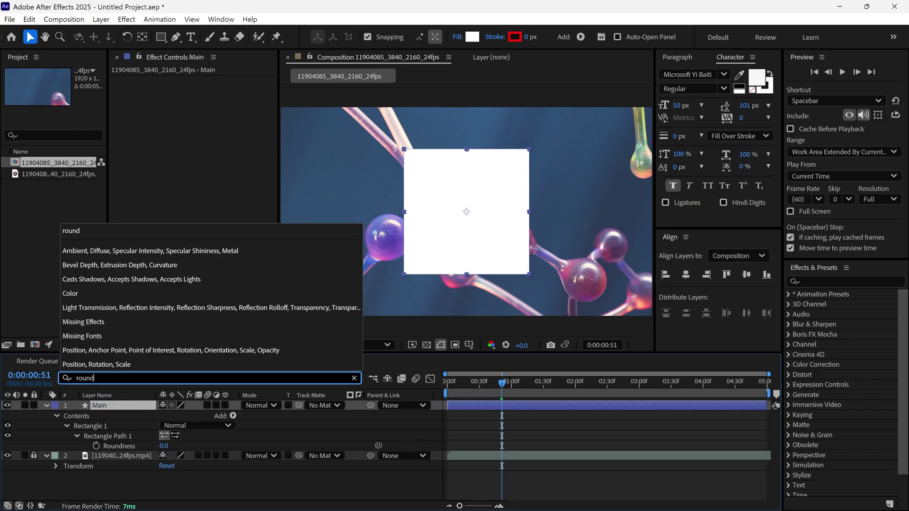
drag(163, 446, 234, 447)
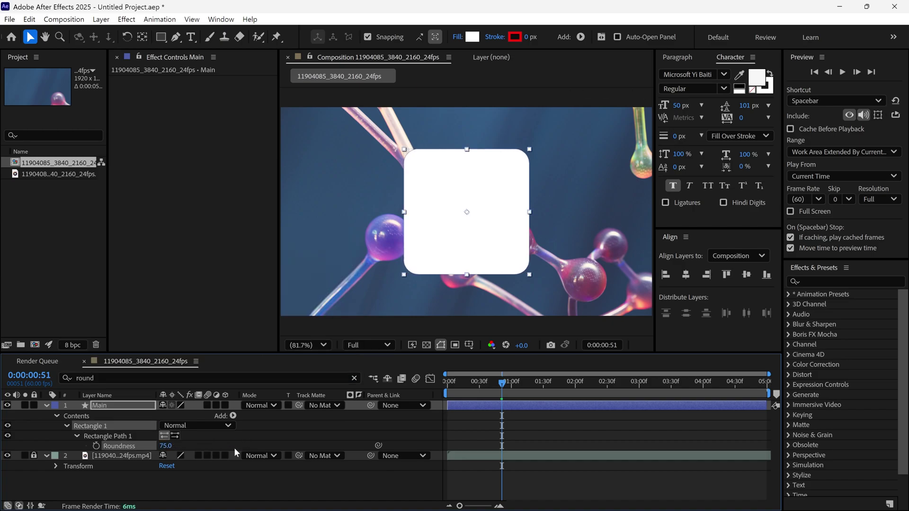
click(47, 405)
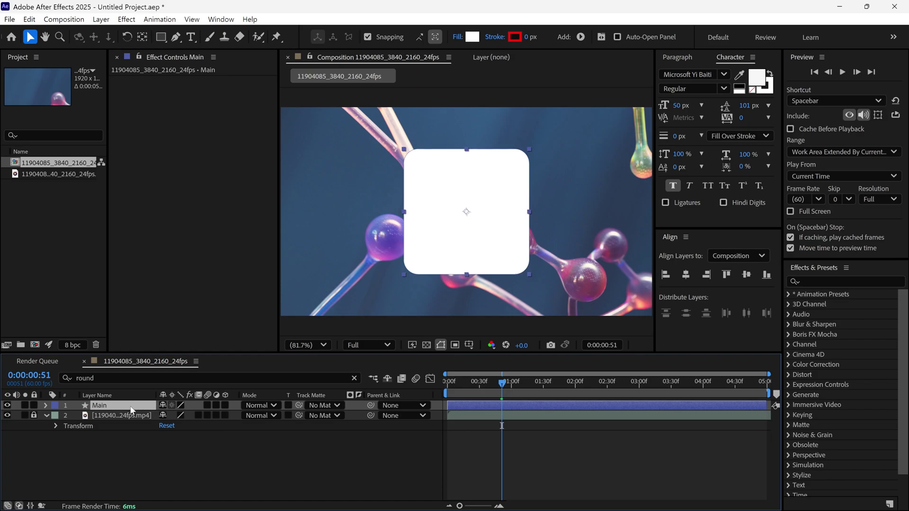
Step: Duplicate Main as Main 2, place it below Main, and hide it
key(ctrl+d)
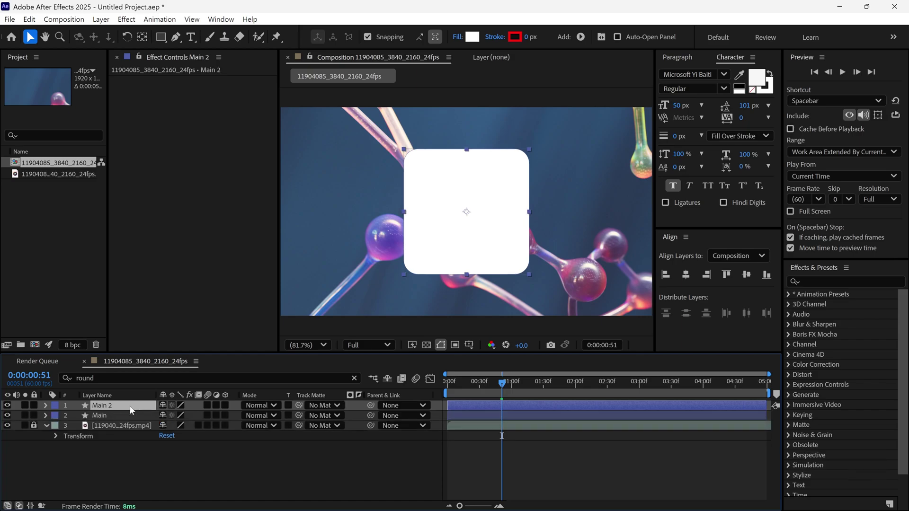
drag(132, 410, 132, 420)
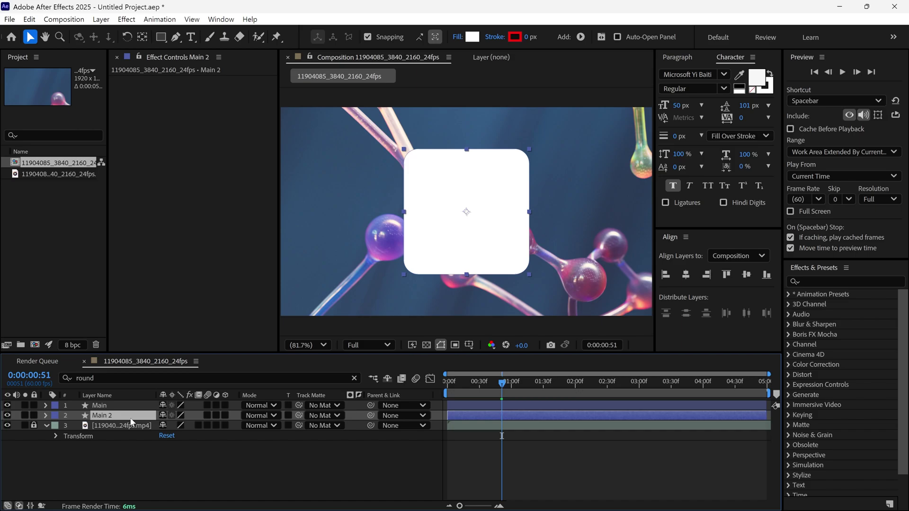
click(7, 416)
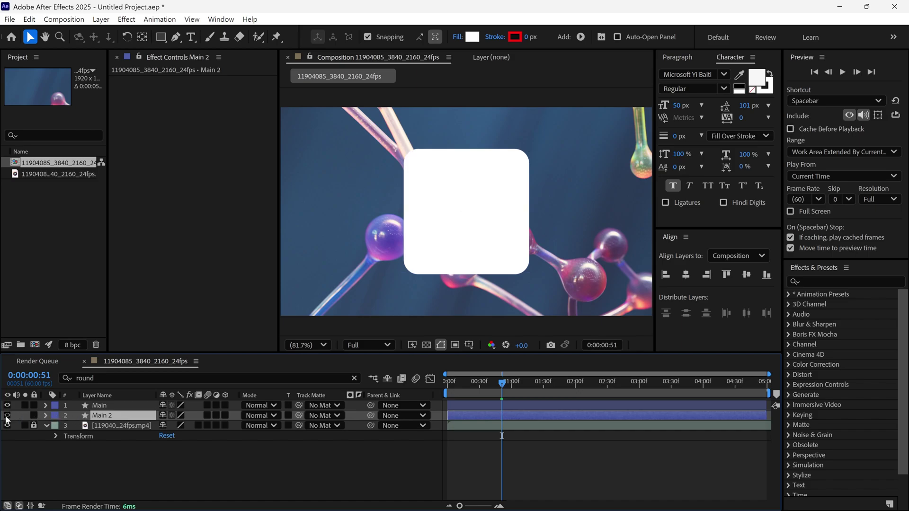
Step: Add a Bevel and Emboss layer style to the Main layer
click(126, 406)
right_click(127, 407)
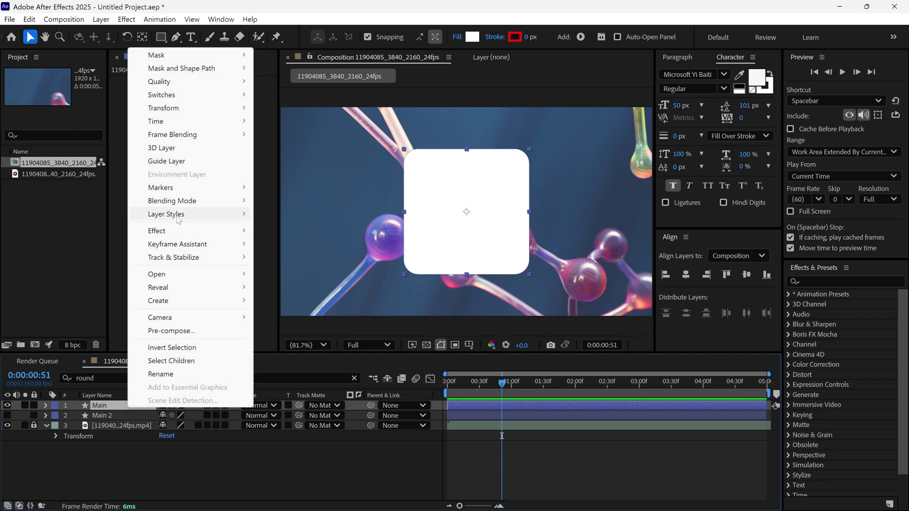
mouse_move(178, 219)
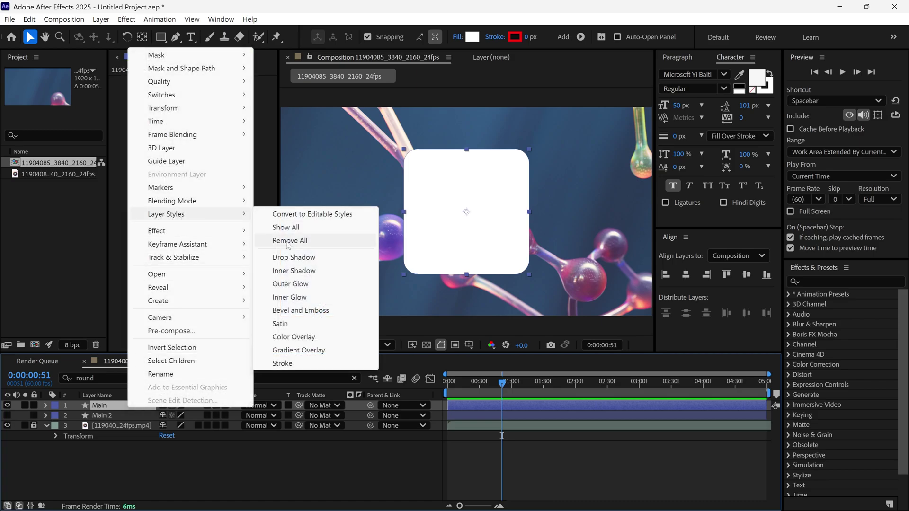
click(301, 311)
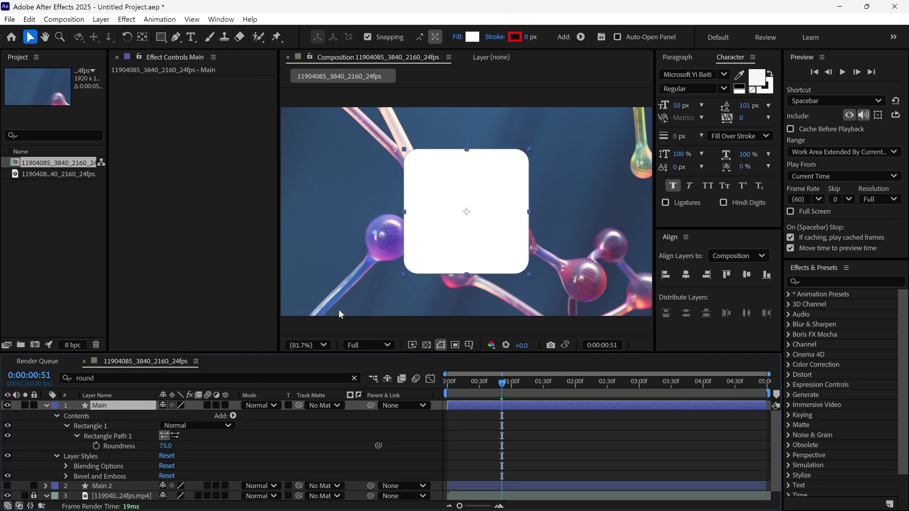
Step: Set Main's Fill Opacity to 0% under Advanced Blending
scroll(135, 450, down, 1)
scroll(137, 450, up, 1)
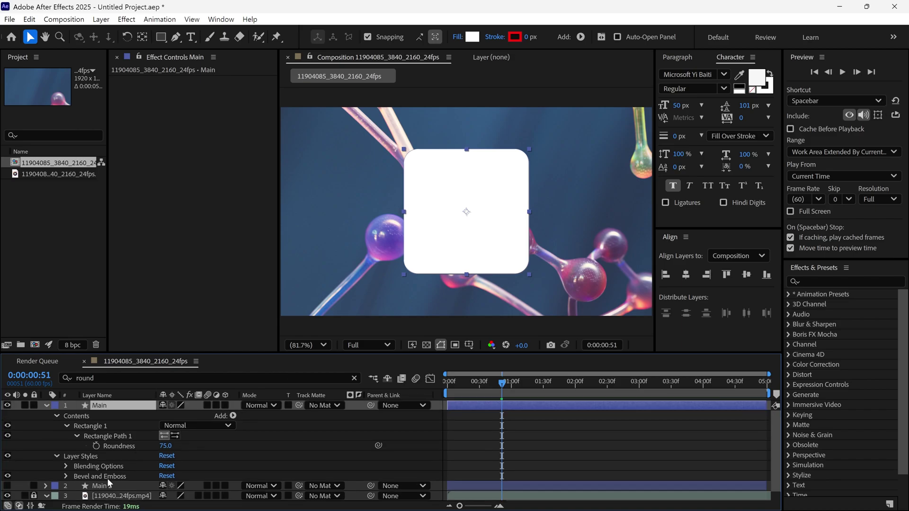
click(66, 466)
click(75, 495)
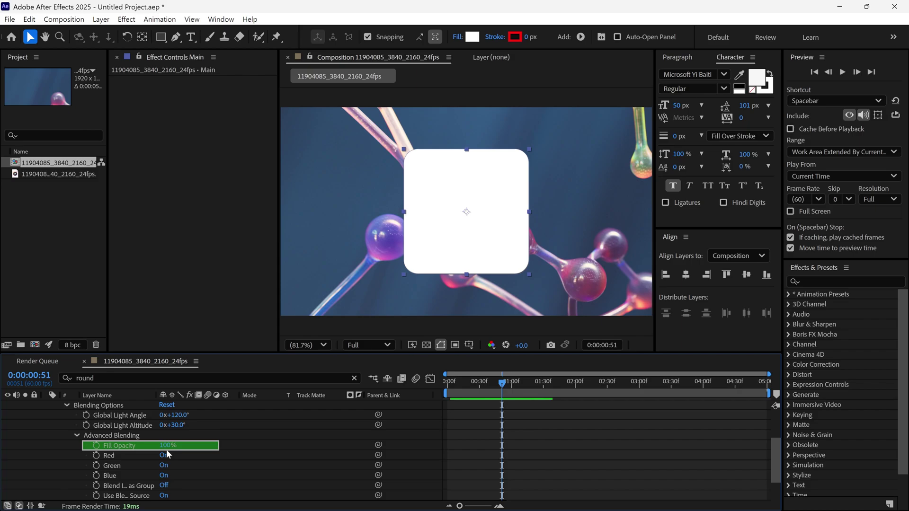
drag(166, 446, 73, 449)
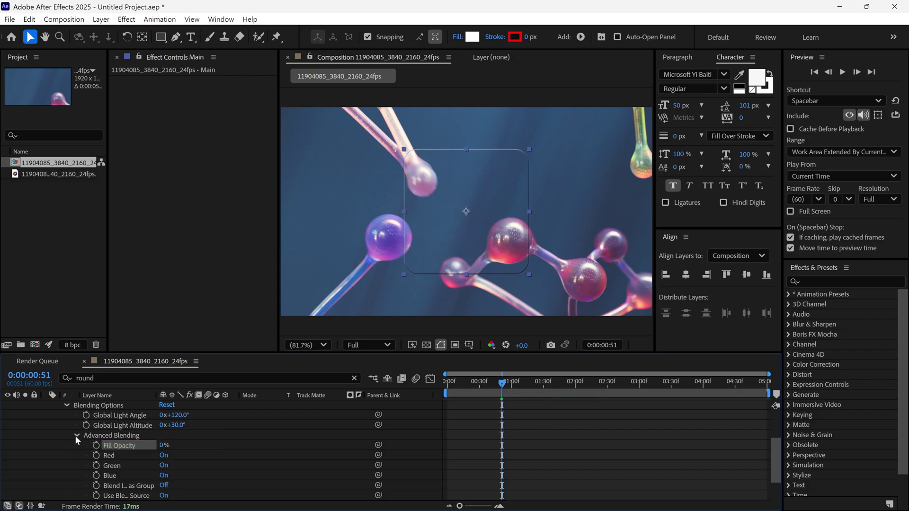
Step: Reduce the Bevel and Emboss Size from 5.0 to 3
click(76, 436)
click(70, 434)
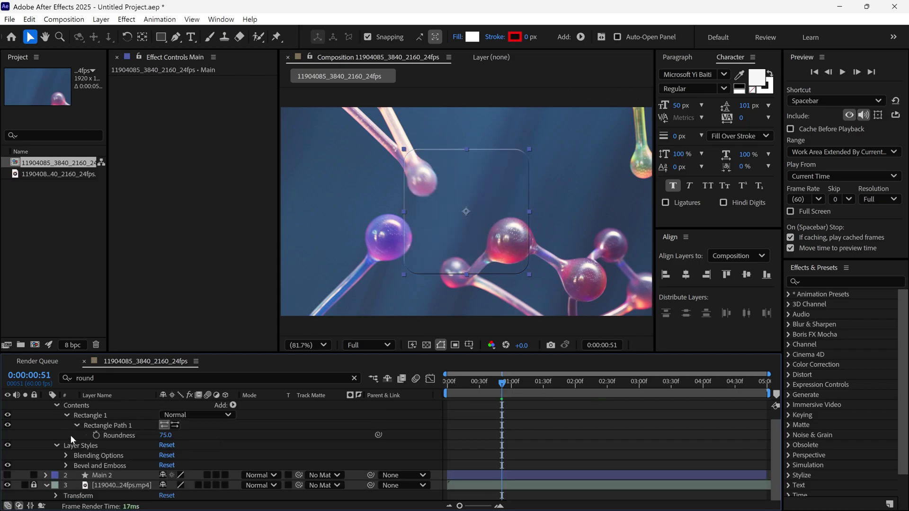
click(67, 465)
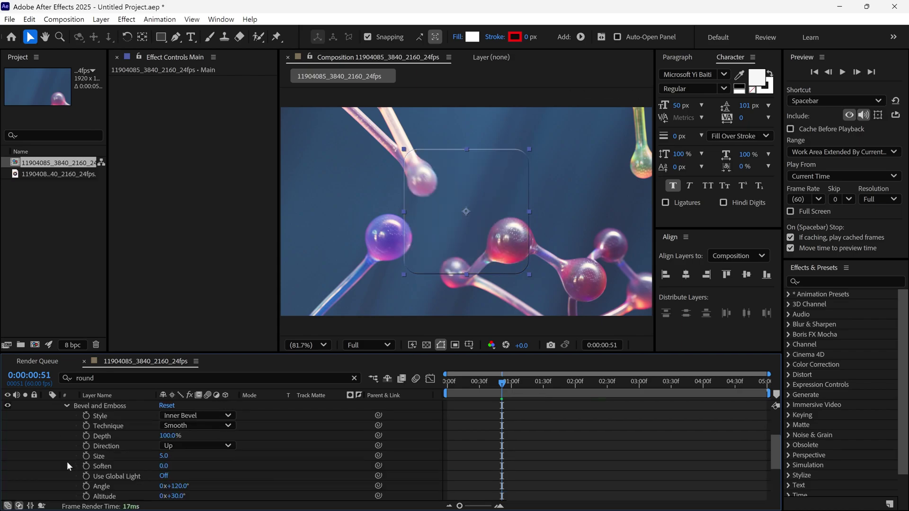
click(164, 456)
text(3)
click(295, 464)
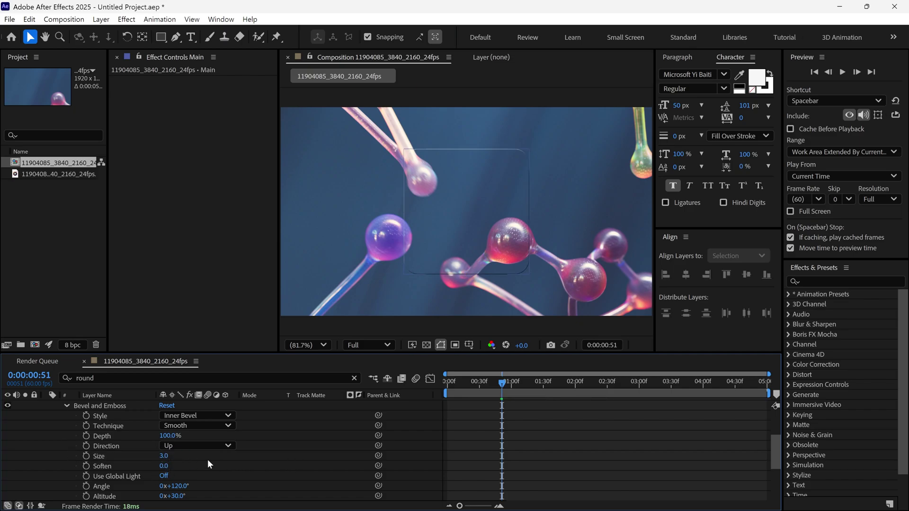
Step: Change the bevel Shadow Mode from Multiply to Normal and collapse Main's properties
scroll(208, 459, down, 3)
click(118, 447)
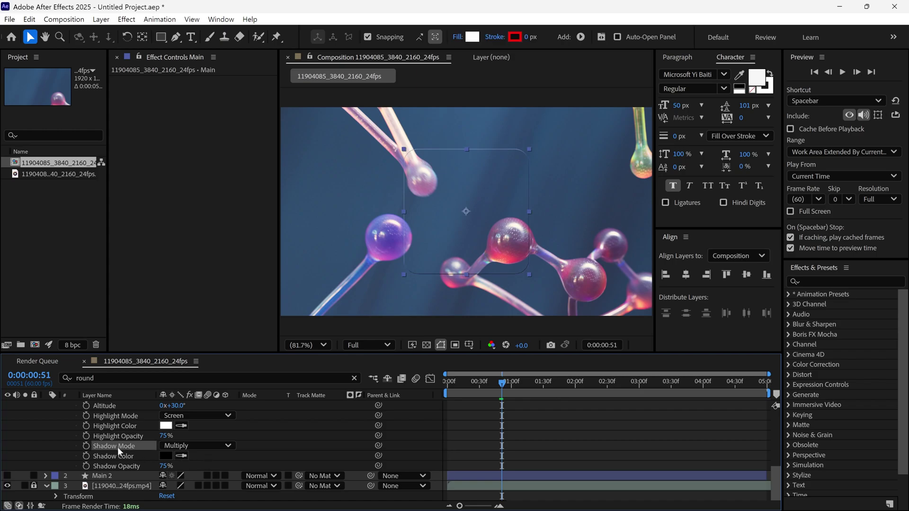
click(179, 446)
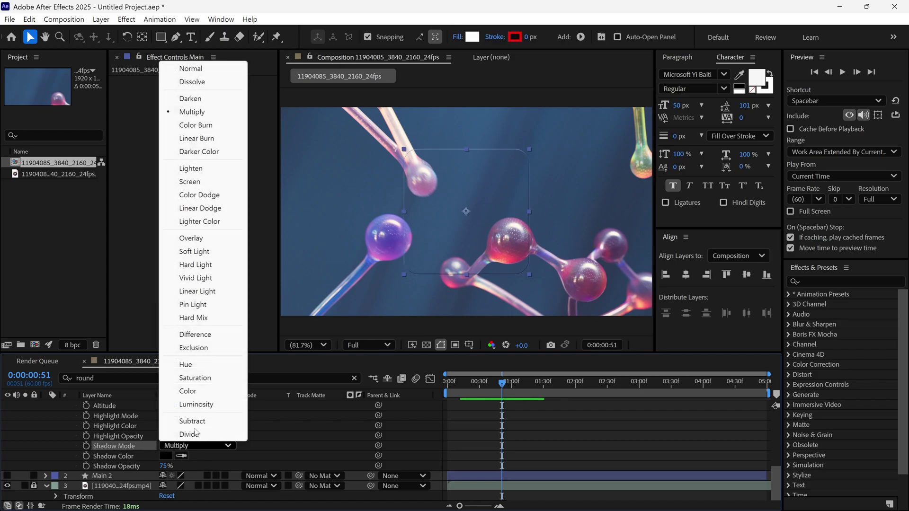
click(193, 69)
scroll(184, 460, up, 5)
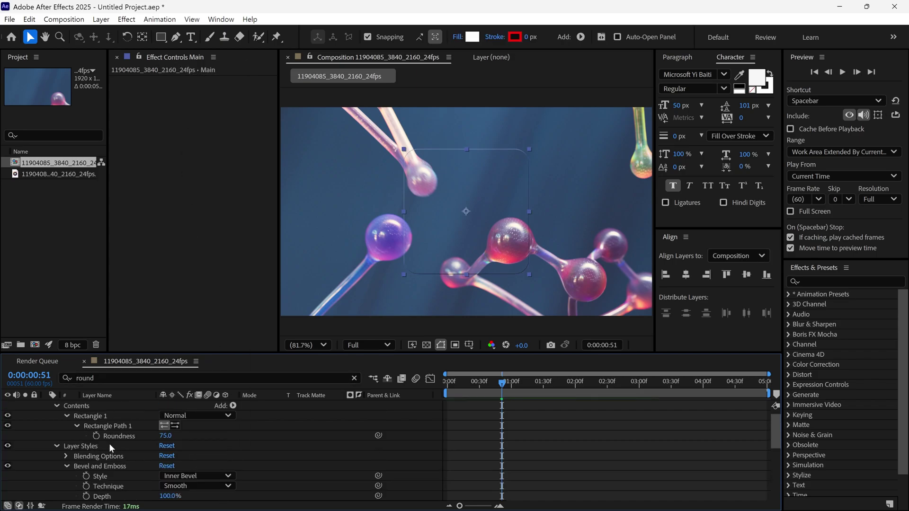
scroll(109, 443, up, 2)
click(46, 405)
Step: Add a new Adjustment Layer 1 and move it below Main
right_click(328, 229)
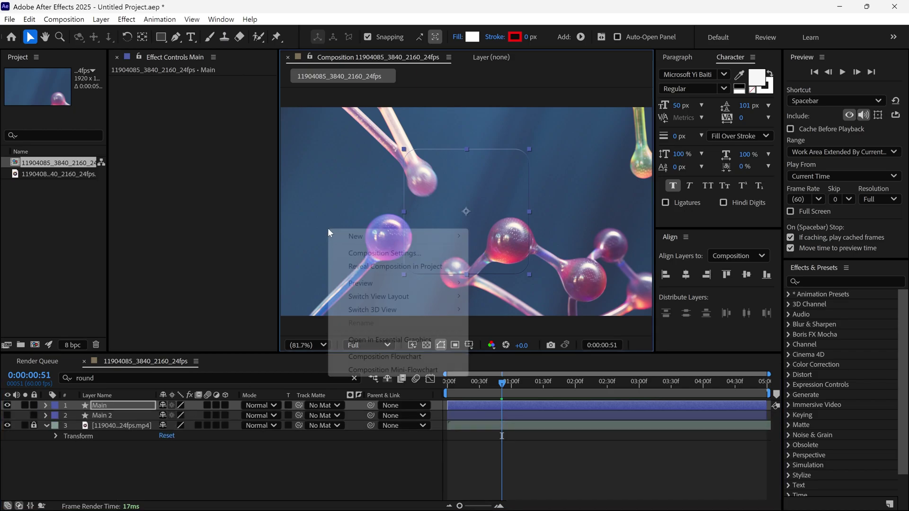
mouse_move(343, 238)
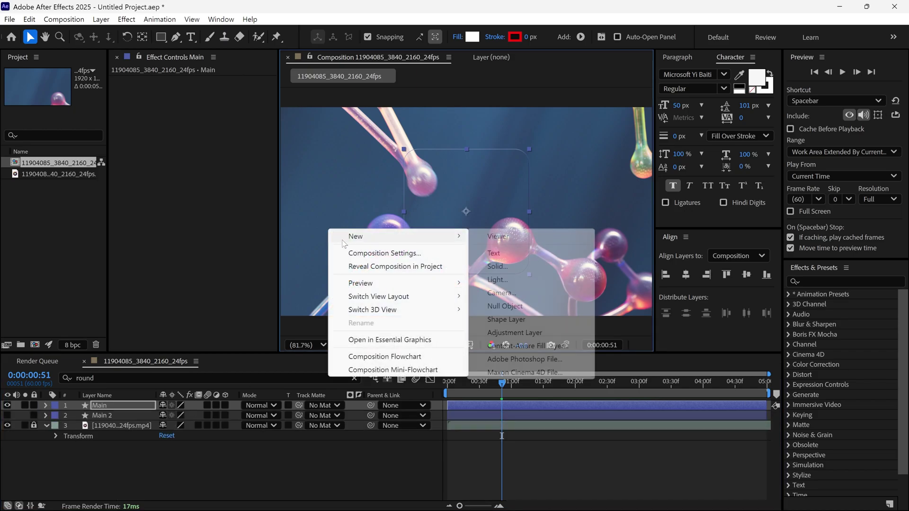
click(497, 333)
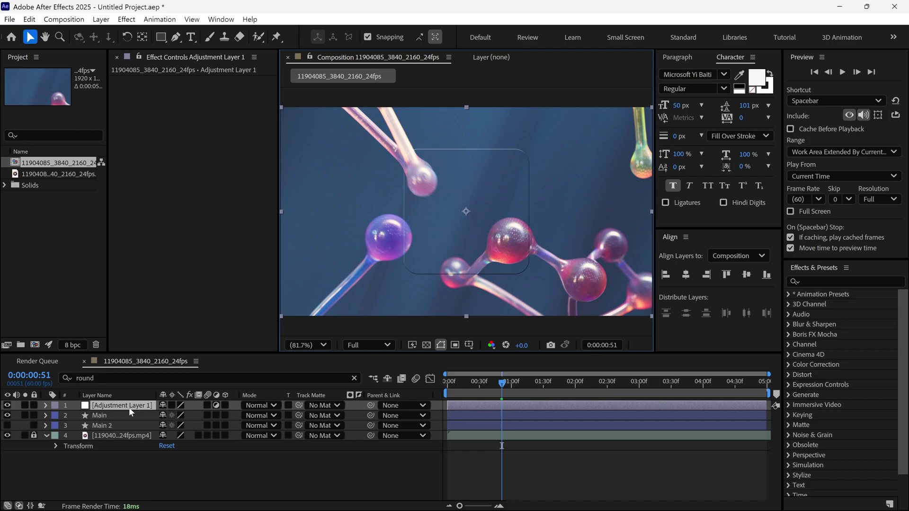
drag(129, 408, 126, 422)
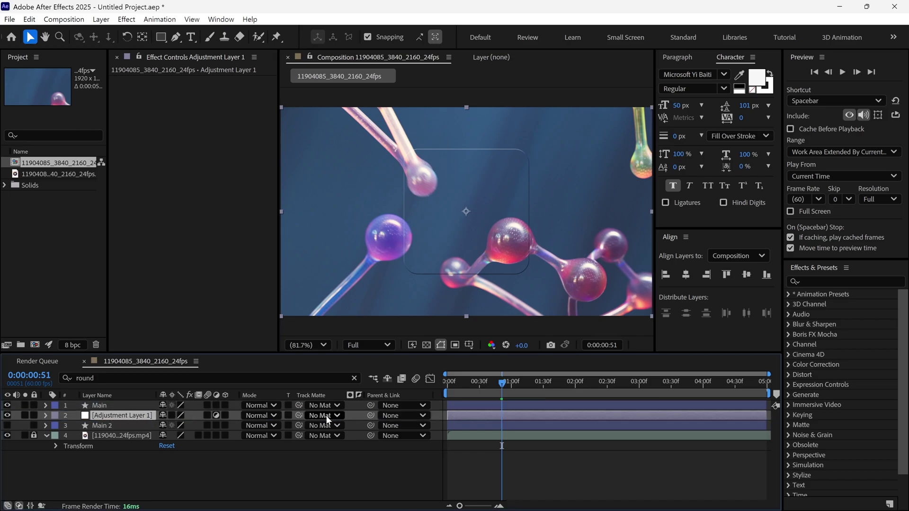
Step: Set the adjustment layer's Track Matte to 3. Main 2
click(18, 505)
click(18, 506)
click(329, 414)
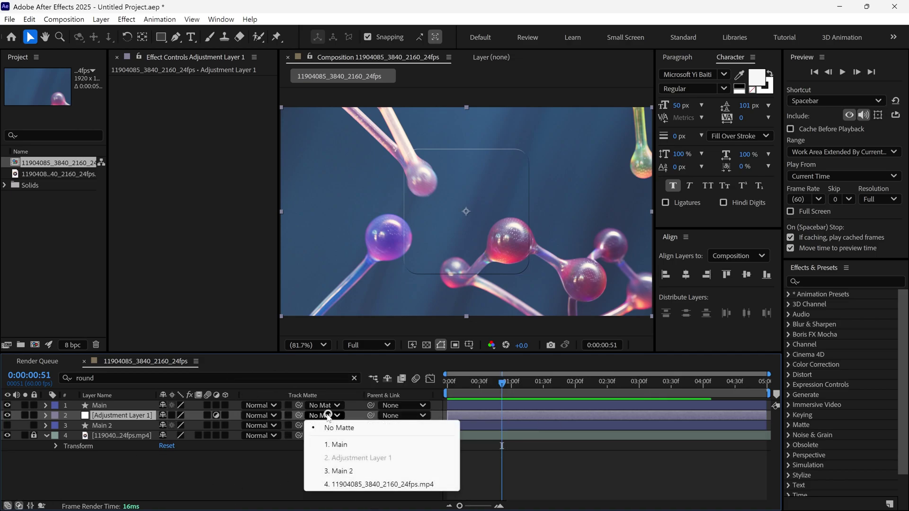
click(348, 472)
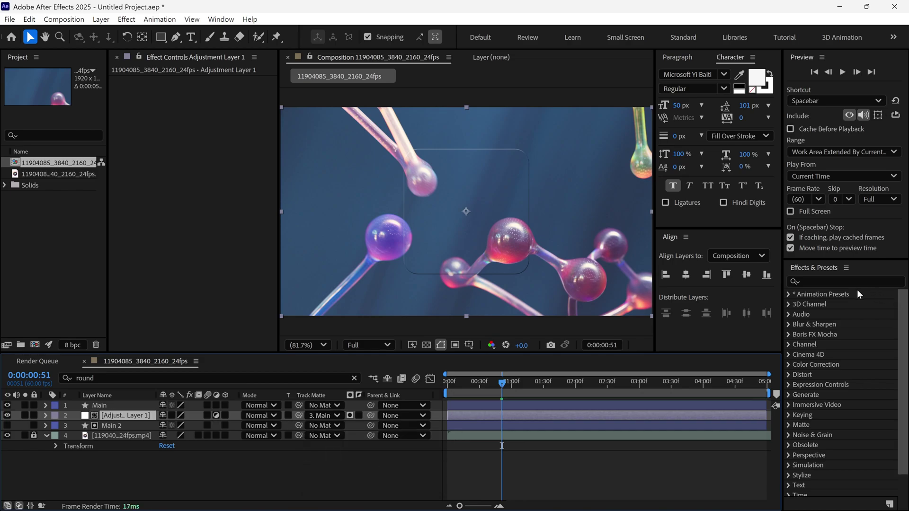
Step: Apply Tint to Adjustment Layer 1, mapping black to white FFFFFF at 5.0% Amount
click(817, 282)
text(tint)
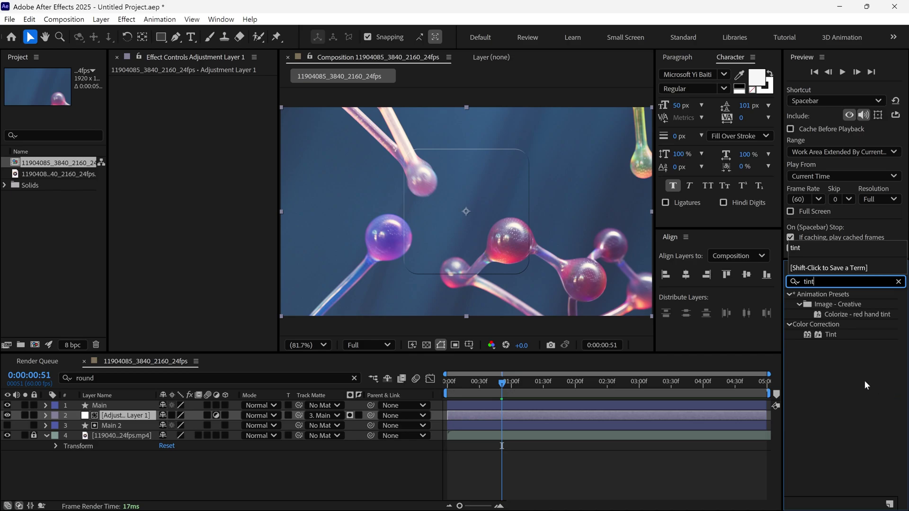
drag(832, 335, 132, 416)
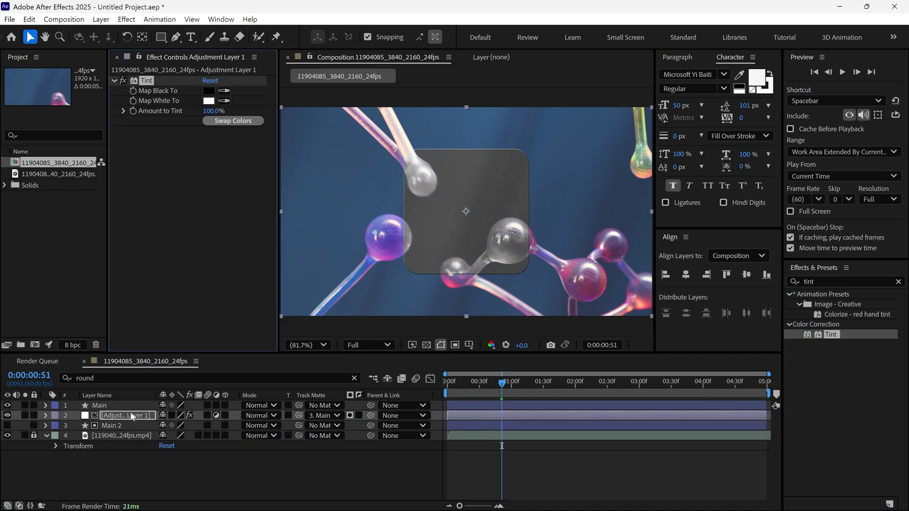
click(208, 91)
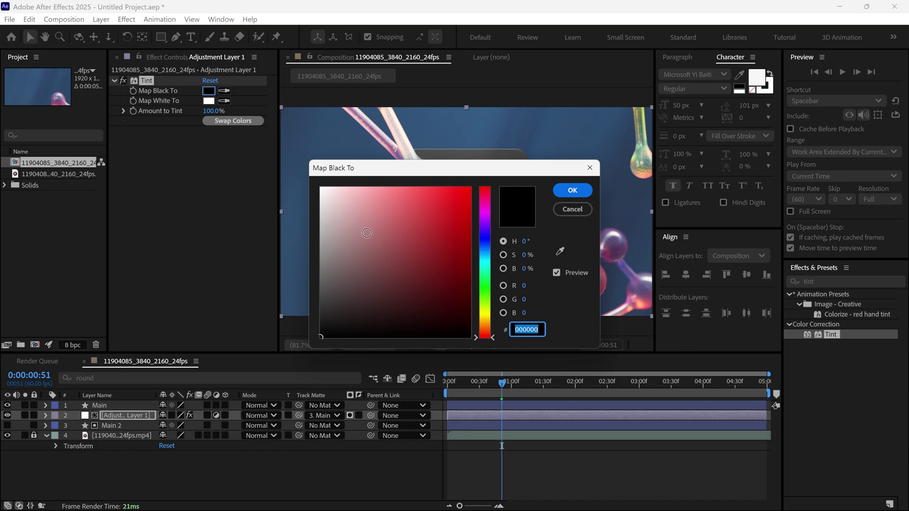
drag(391, 222, 311, 172)
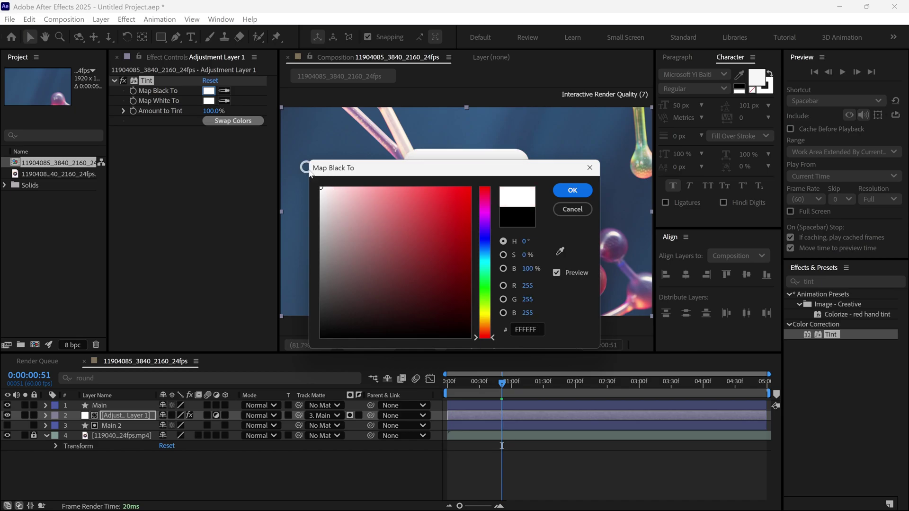
click(567, 191)
drag(210, 111, 164, 120)
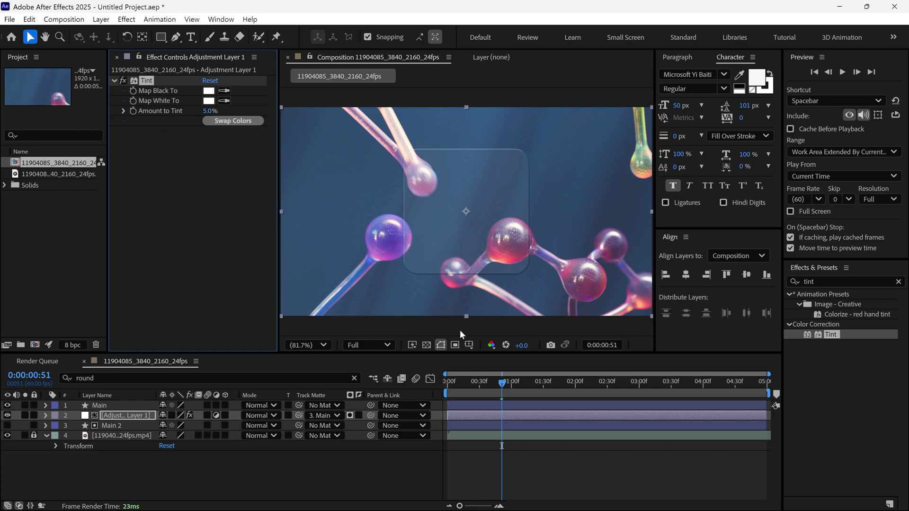
Step: Apply Compound Blur to the adjustment layer, view at 100%, and open Import File
click(847, 283)
text(c)
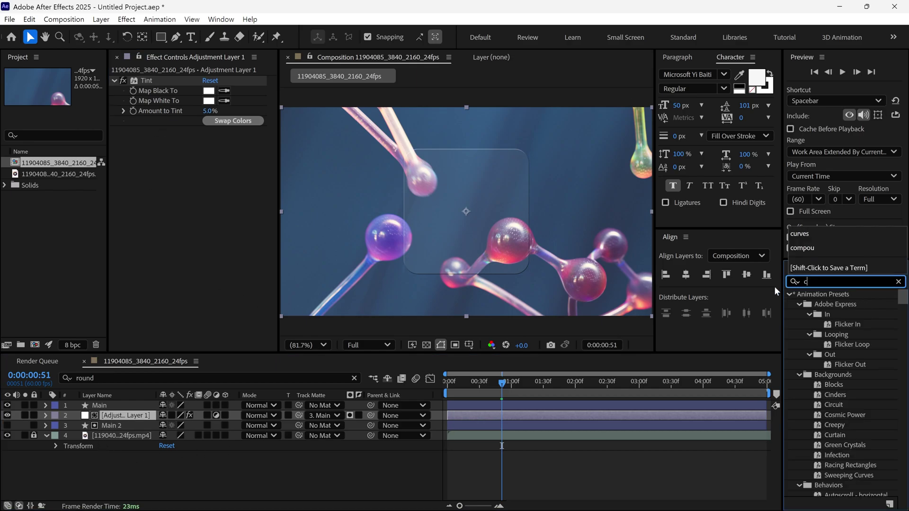
text(ompou)
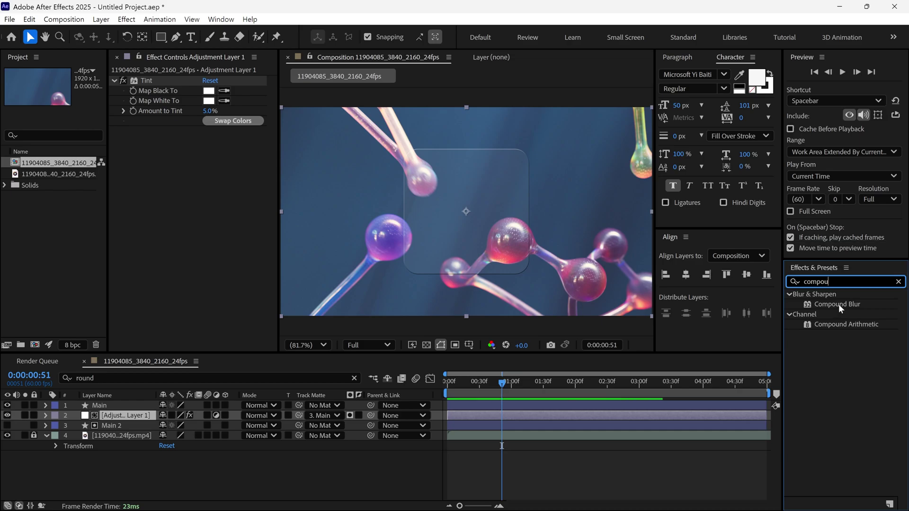
click(839, 304)
drag(839, 304, 110, 414)
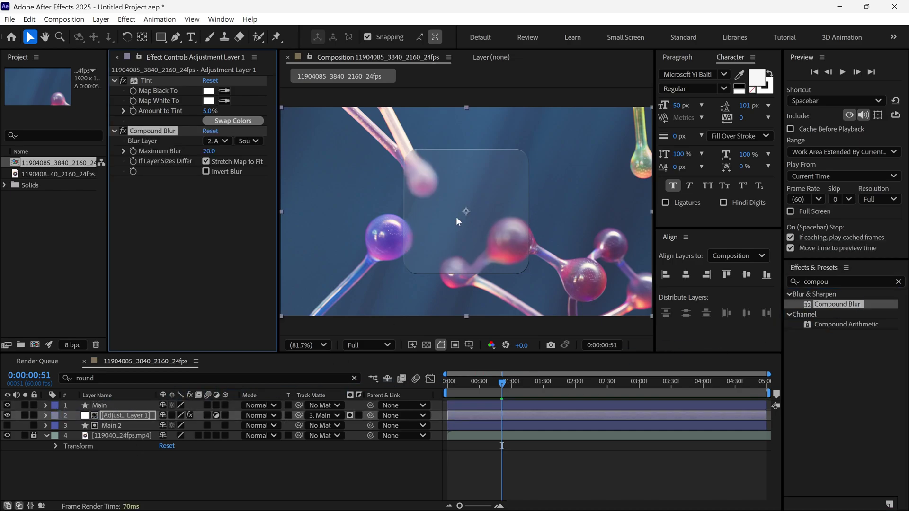
key(period)
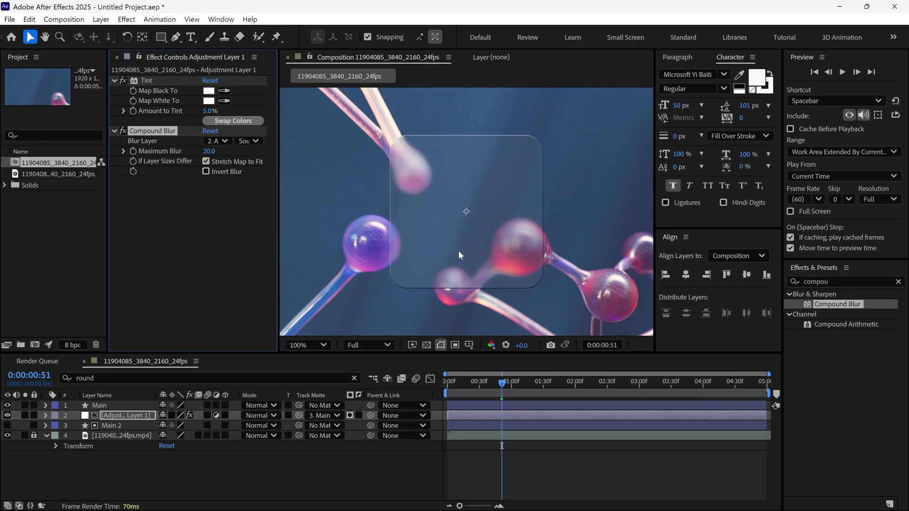
double_click(76, 232)
Step: Import the scratched grunge texture JPG and place it as a hidden top layer
click(125, 138)
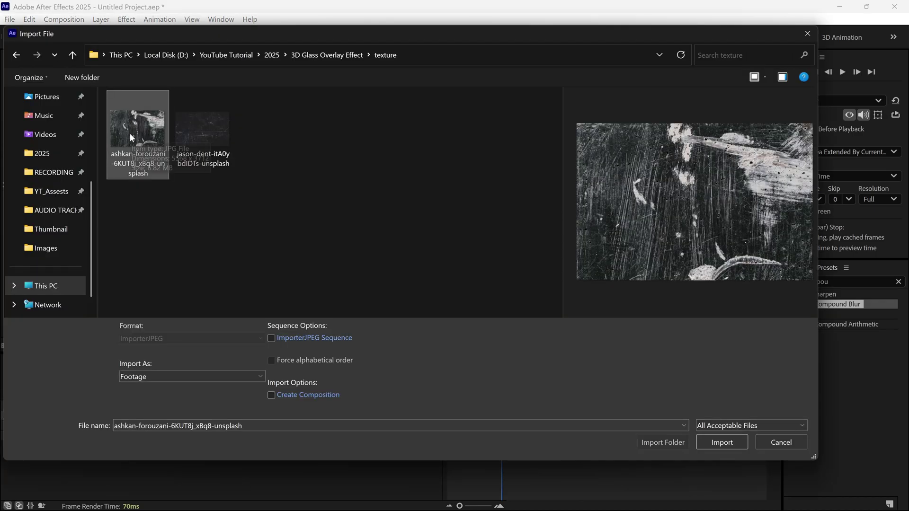
click(708, 442)
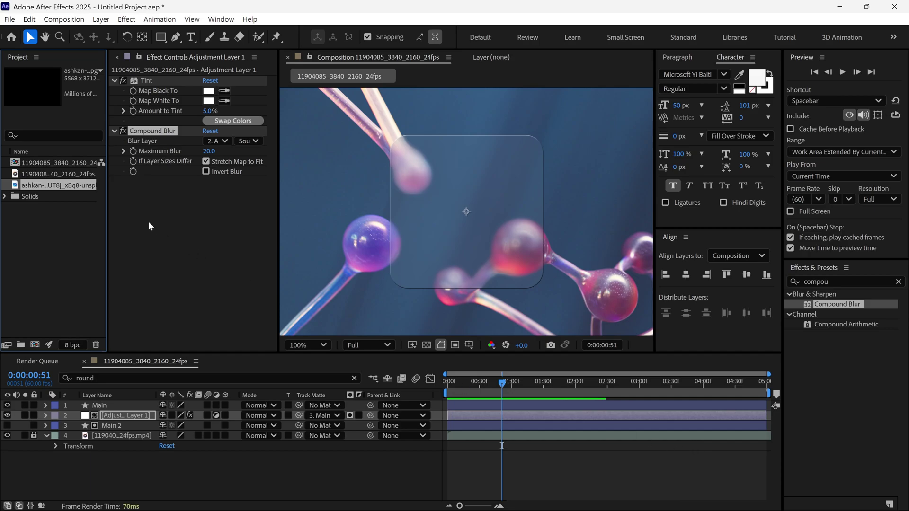
drag(70, 188, 123, 406)
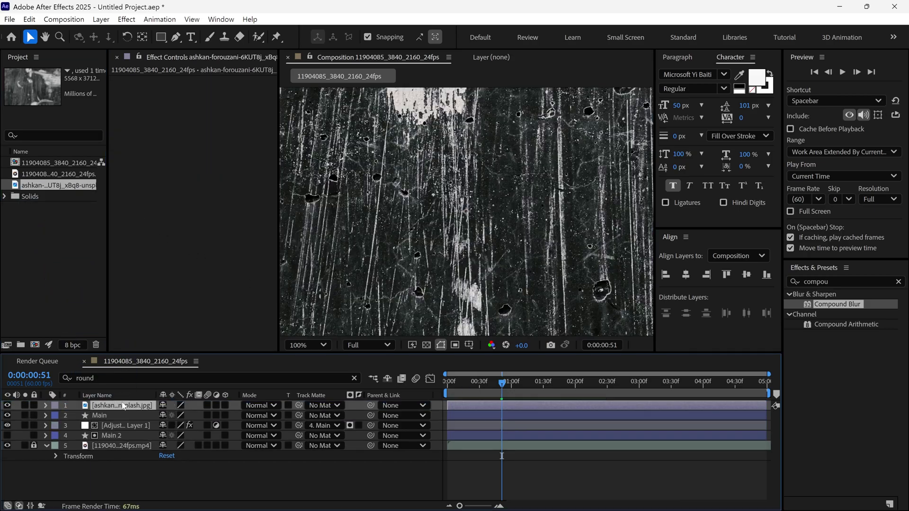
click(6, 406)
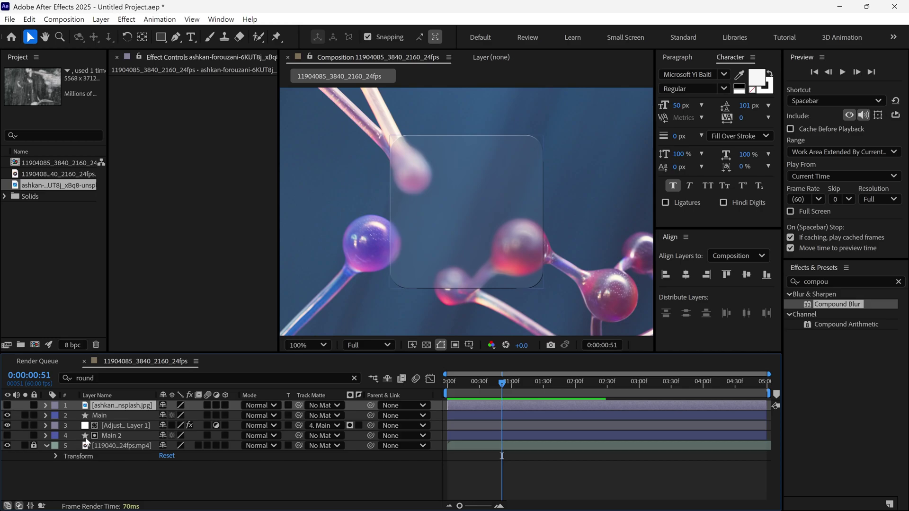
Step: Set Compound Blur's Blur Layer to the ashkan-forouzani unsplash texture image
click(132, 425)
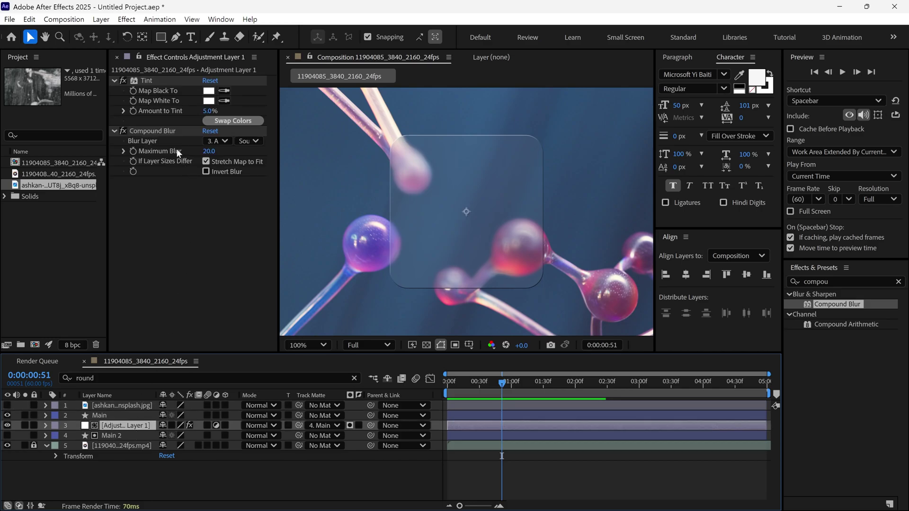
click(225, 142)
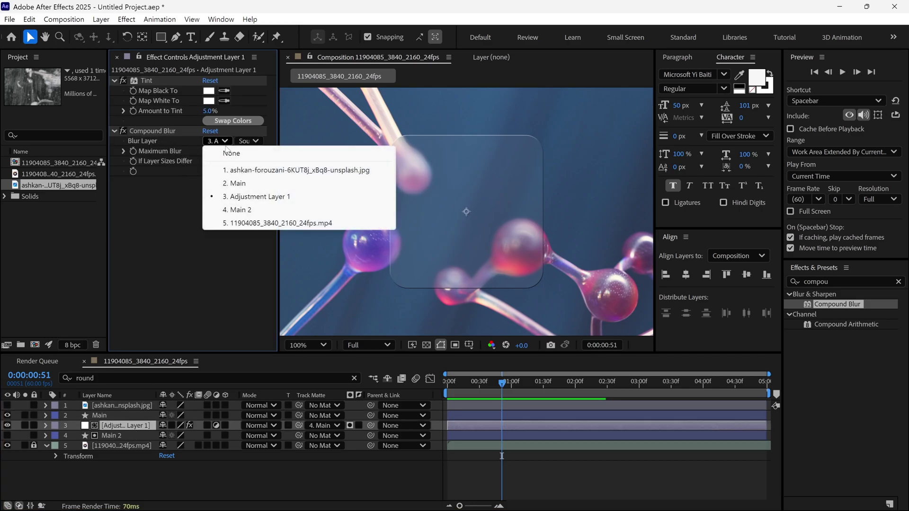
click(291, 171)
Step: Zoom in and maximize the viewer to inspect the frosted texture, then restore
key(period)
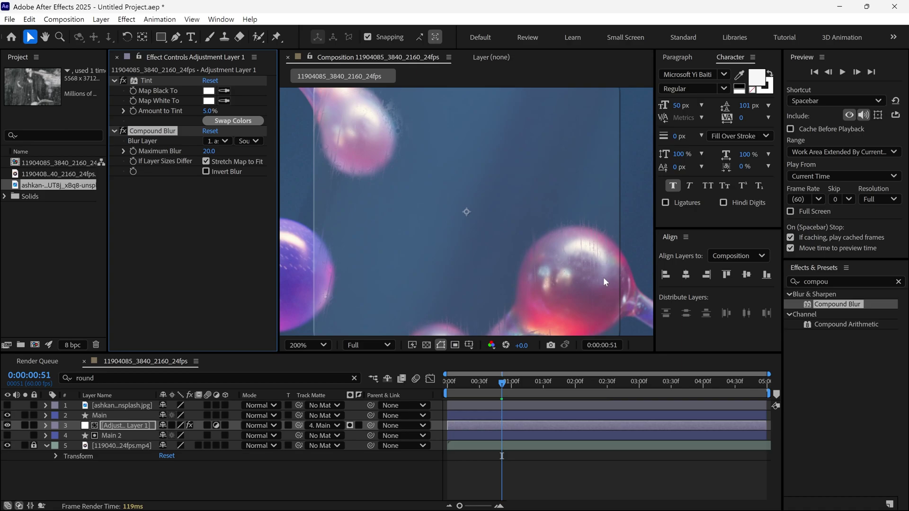
key(grave)
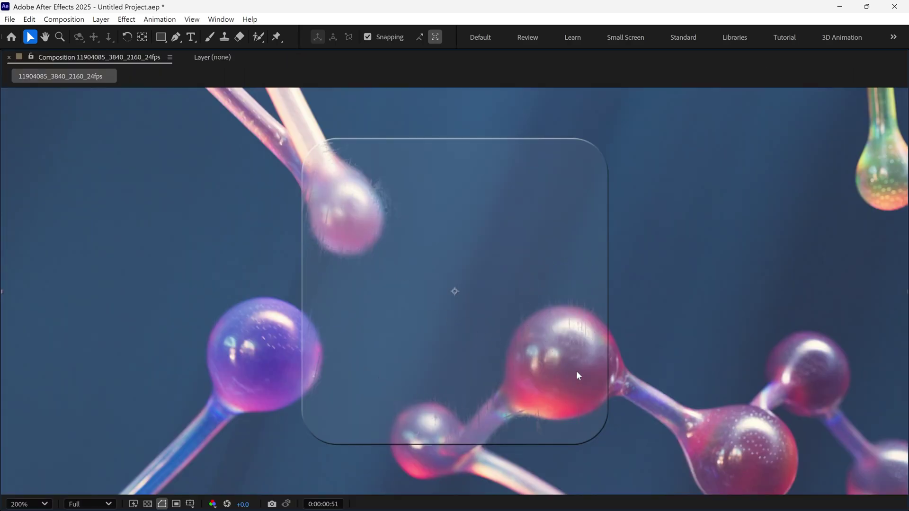
key(comma)
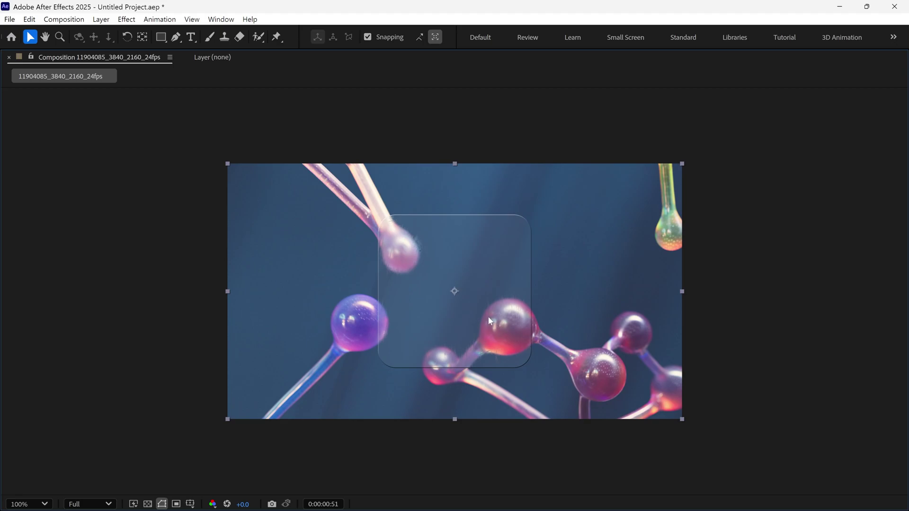
key(grave)
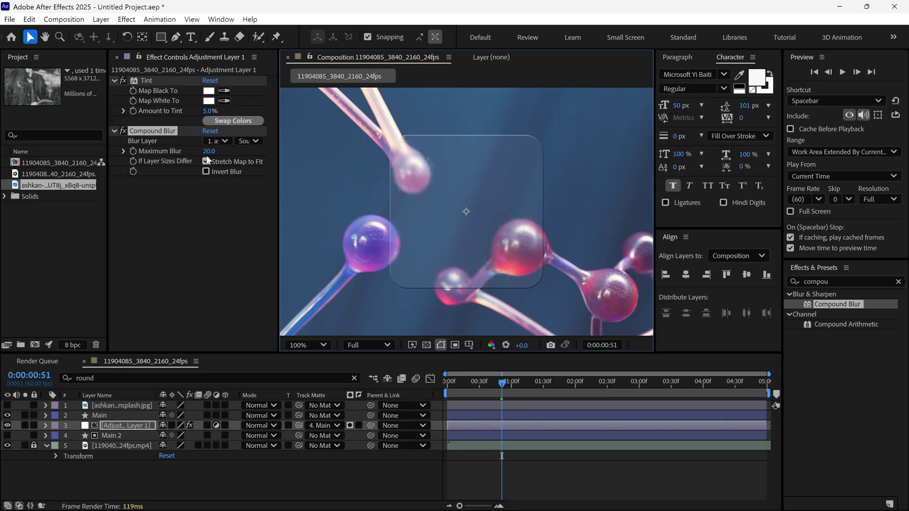
Step: Enable Invert Blur in Compound Blur, inspect the frost zoomed in, and set Maximum Blur to 35
drag(209, 151, 254, 163)
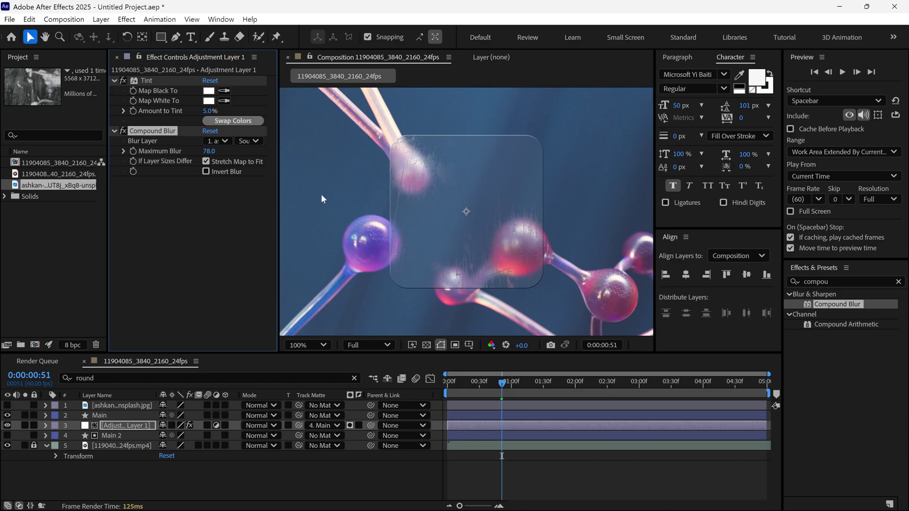
click(207, 172)
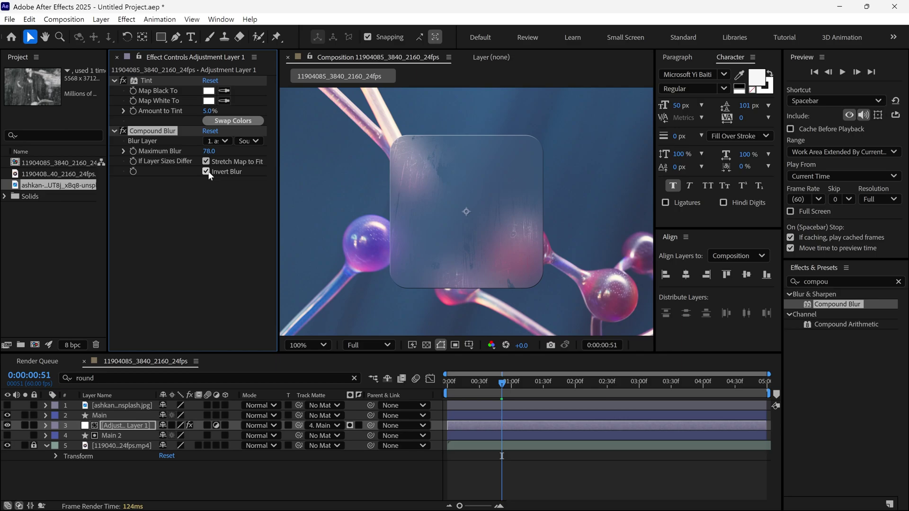
key(grave)
key(period)
mouse_move(209, 151)
mouse_down()
mouse_move(183, 152)
mouse_move(223, 153)
mouse_move(182, 157)
mouse_move(212, 156)
mouse_move(196, 156)
mouse_up()
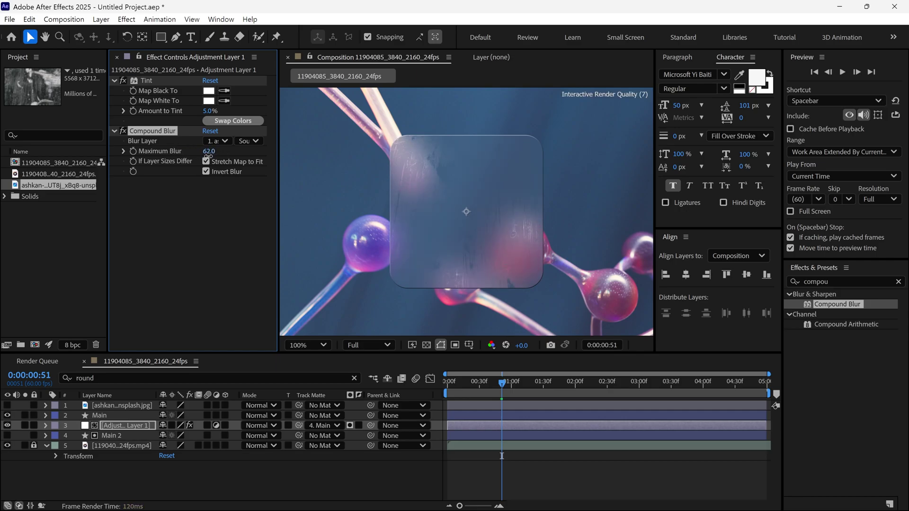
Step: Search 'cc light' in Effects & Presets and apply CC Light Sweep to Adjustment Layer 1
click(136, 424)
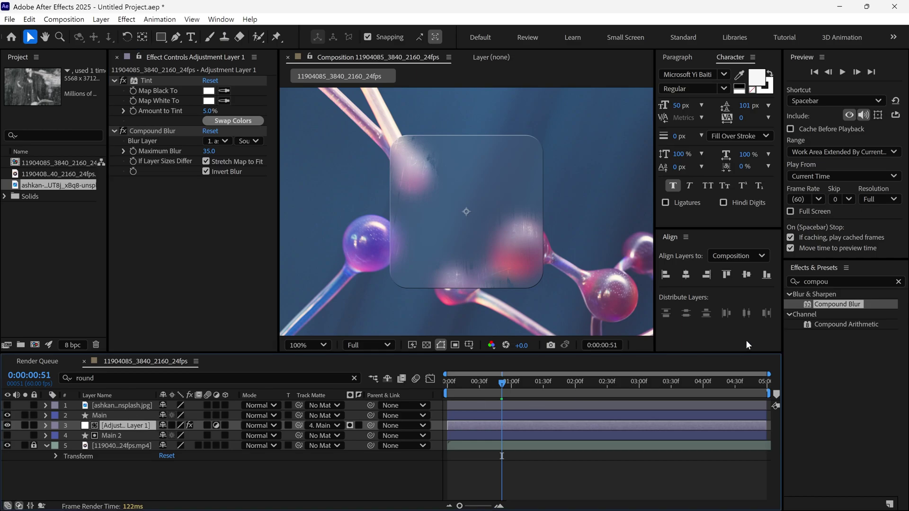
click(796, 283)
text(cc light)
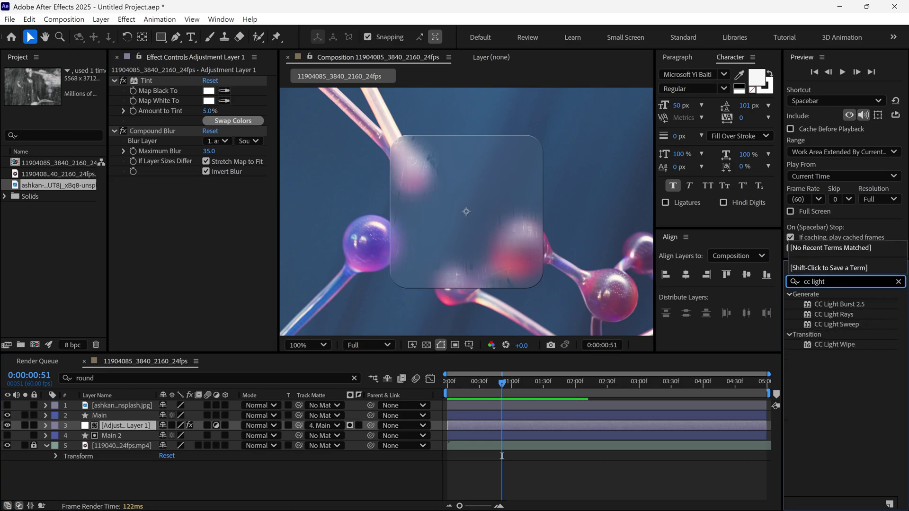
drag(836, 324, 143, 427)
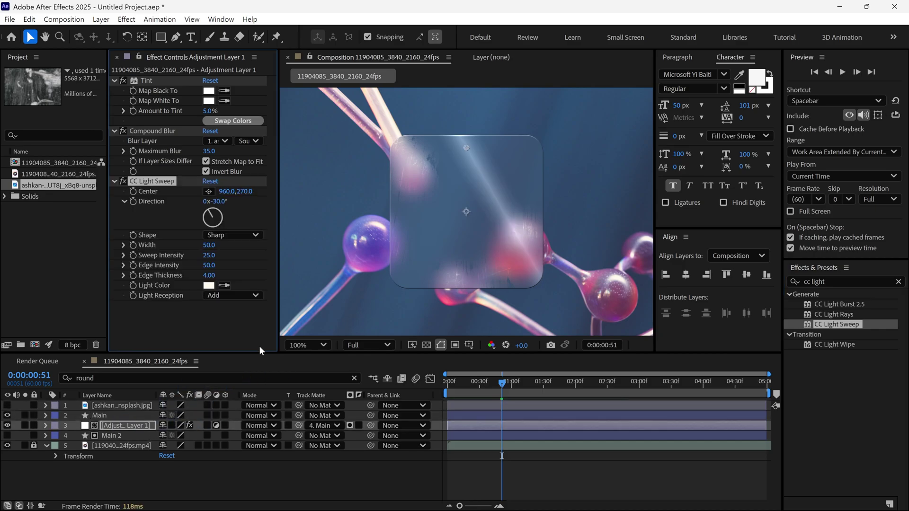
Step: Position the sweep centre and set Width 111, Sweep Intensity 12, Edge Intensity 131
drag(463, 152, 500, 157)
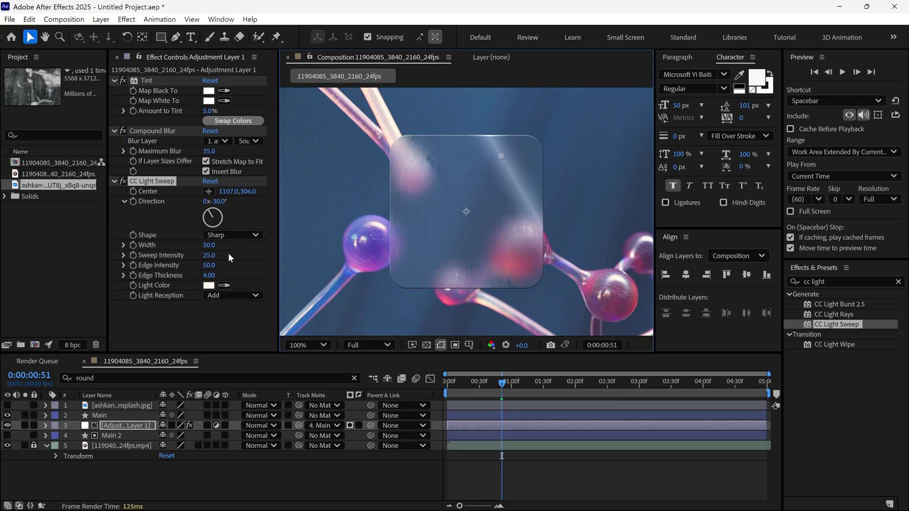
drag(209, 245, 238, 249)
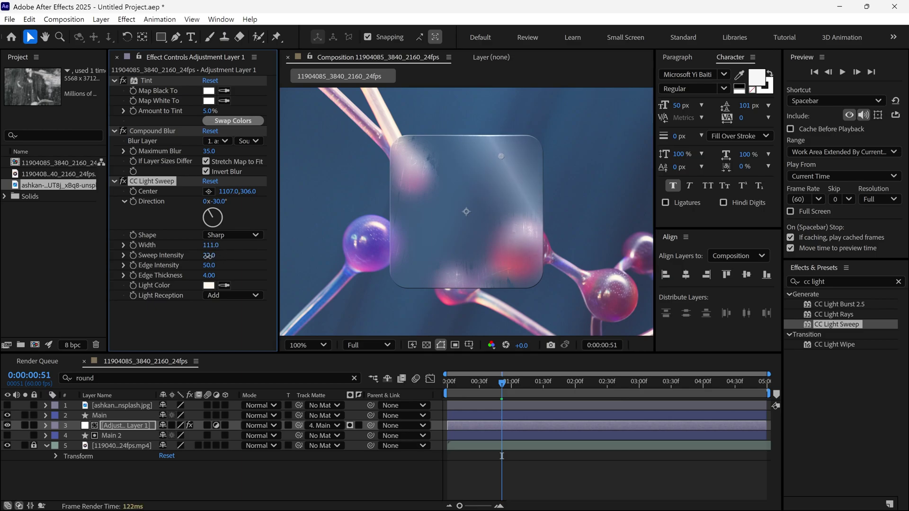
drag(207, 256, 195, 259)
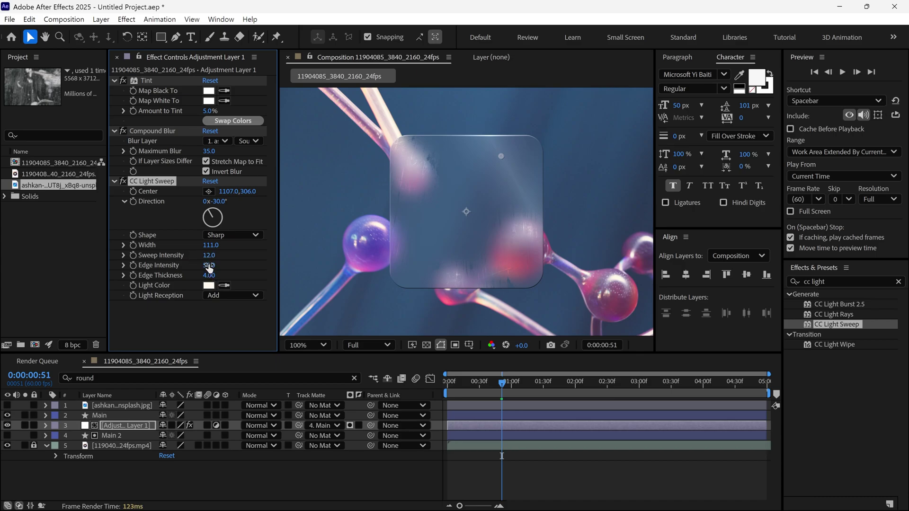
drag(217, 265, 254, 262)
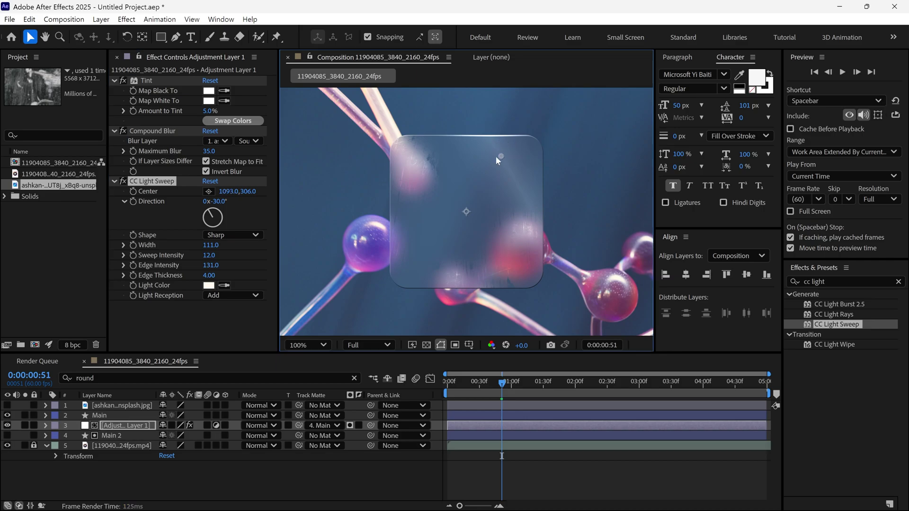
drag(497, 156, 525, 155)
Step: Move the light sweep centre to 1356,214 above the panel, then play the maximized composition
drag(502, 381, 446, 386)
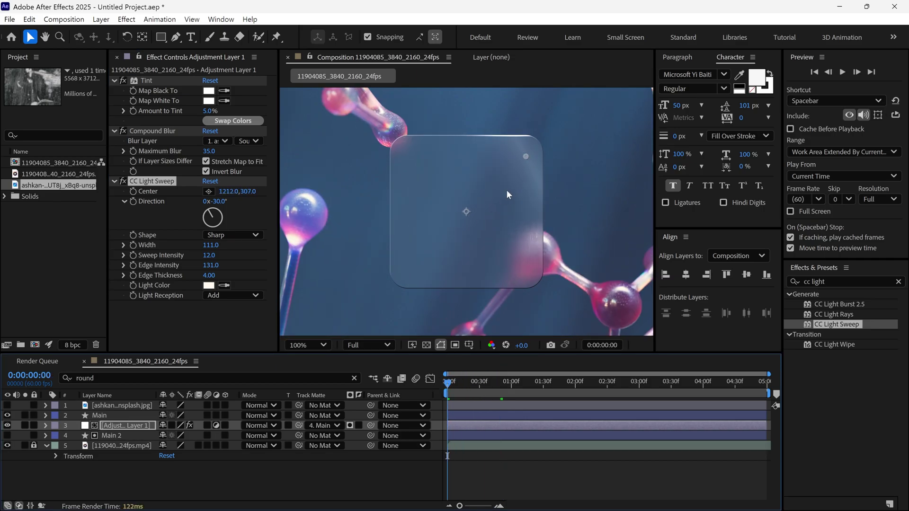
drag(526, 156, 559, 134)
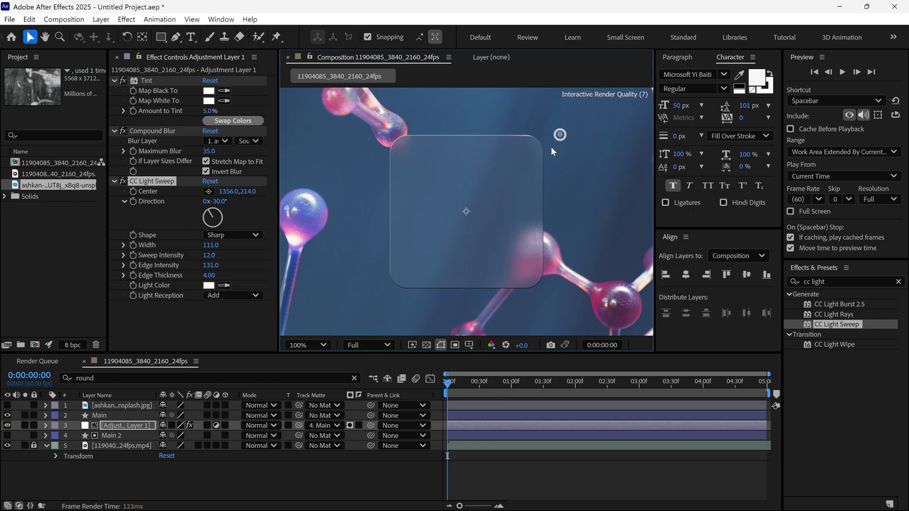
key(grave)
key(space)
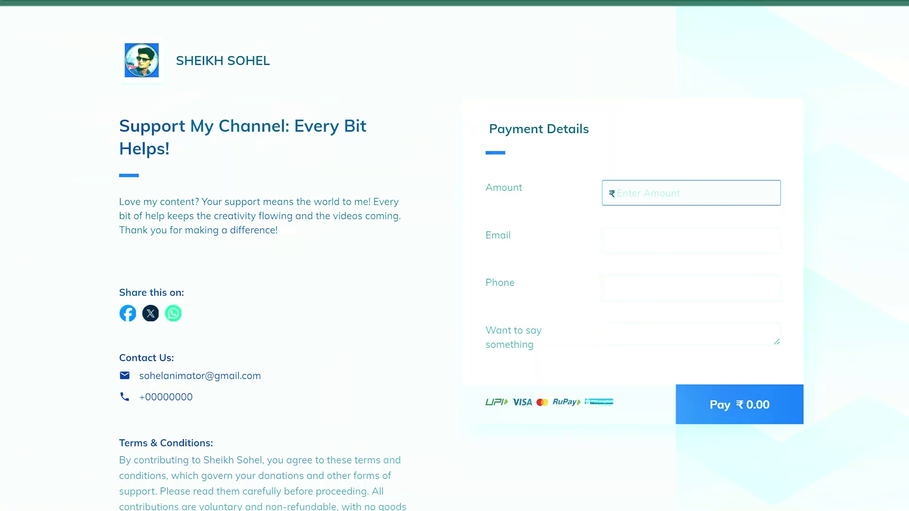
Step: Try several amounts in the payment Amount field, ending at 2 for a ₹2.00 total
text(10000)
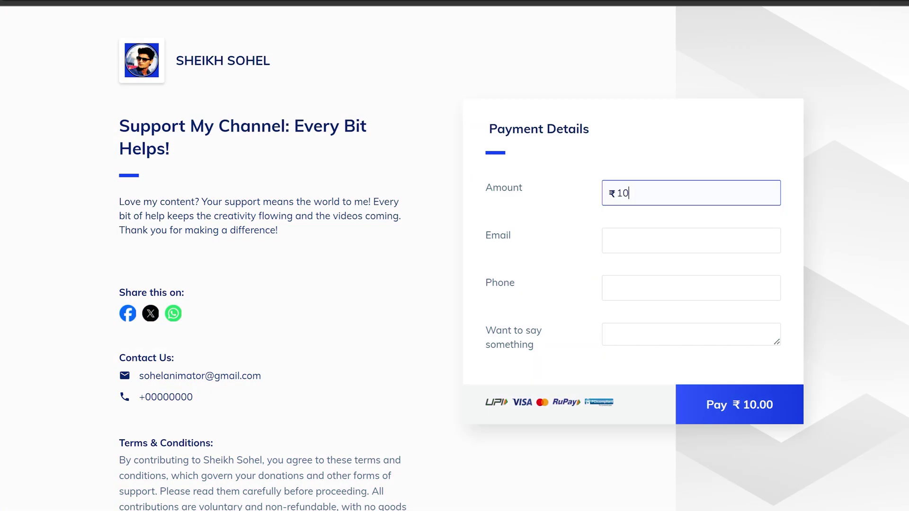
key(BackSpace)
key(BackSpace)
key(BackSpace)
text(000)
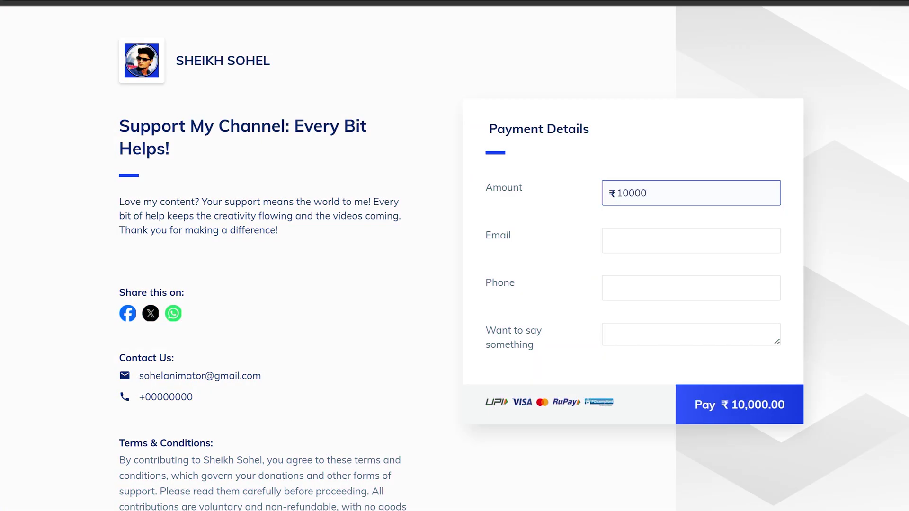
key(BackSpace)
key(BackSpace)
key(BackSpace)
key(BackSpace)
key(BackSpace)
text(50)
key(BackSpace)
key(BackSpace)
text(3)
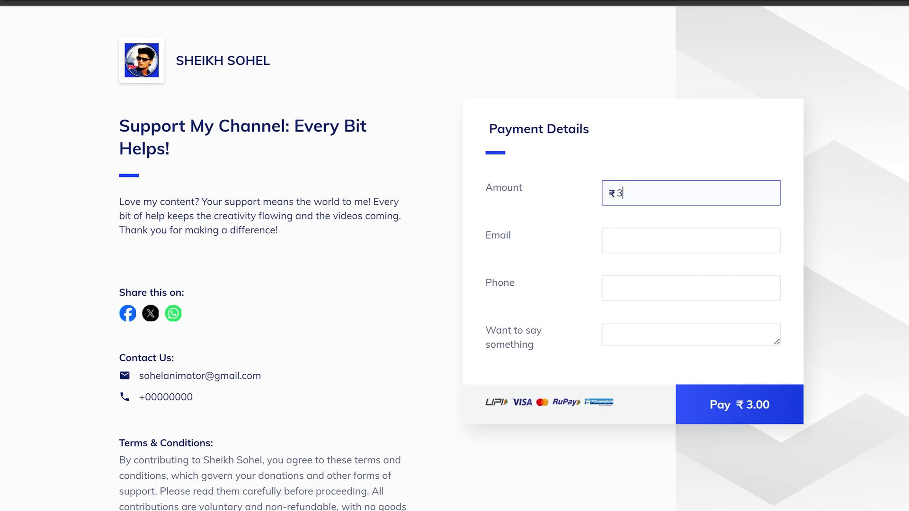
text(00)
key(BackSpace)
key(BackSpace)
text(150)
key(BackSpace)
key(BackSpace)
key(BackSpace)
key(BackSpace)
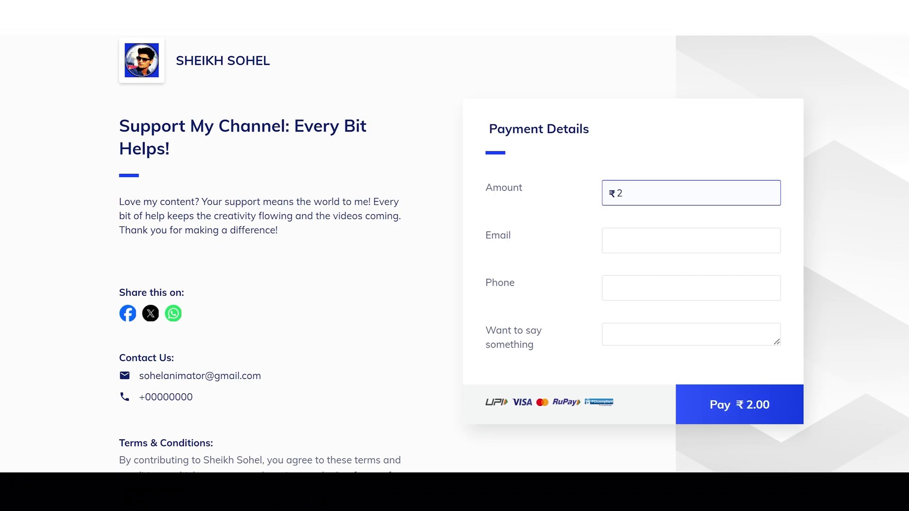